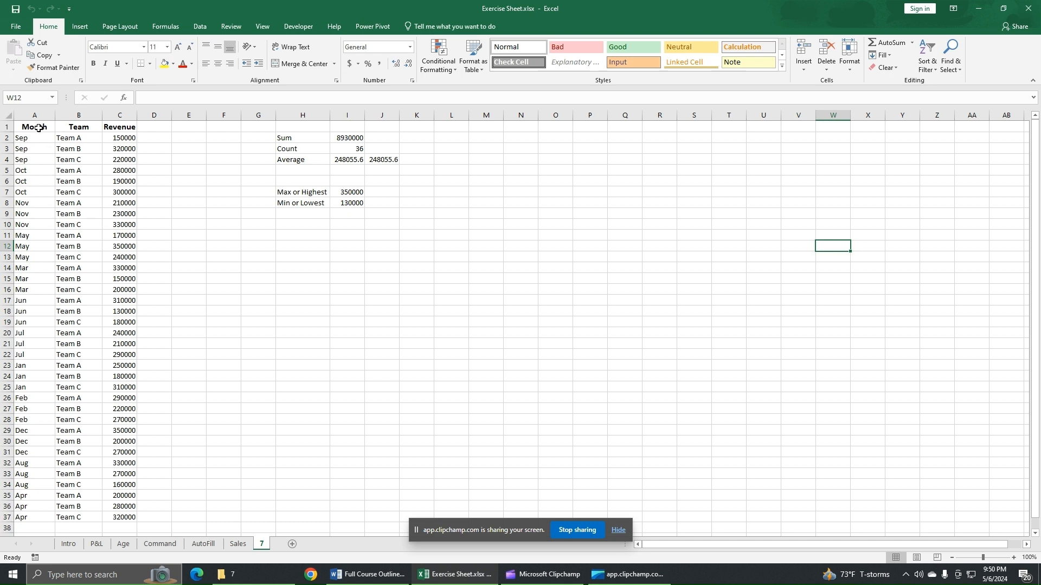
Examine the Month, Team and Revenue table, looking at how the September and October rows break down by team.
{"action": "left_click_drag", "start_coordinate": [37, 127], "coordinate": [122, 431]}
{"action": "left_click", "coordinate": [198, 333]}
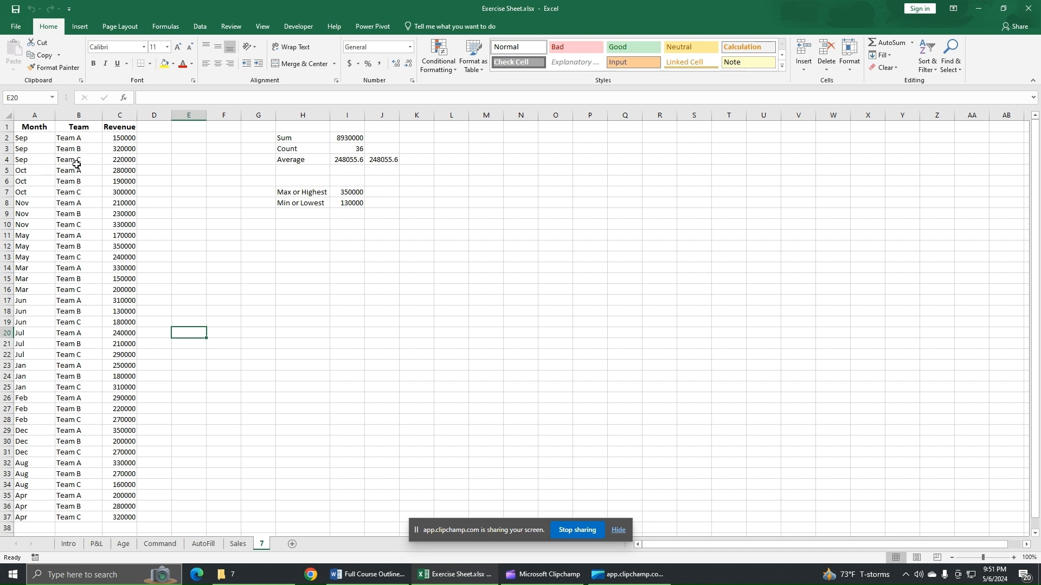
{"action": "left_click", "coordinate": [39, 139]}
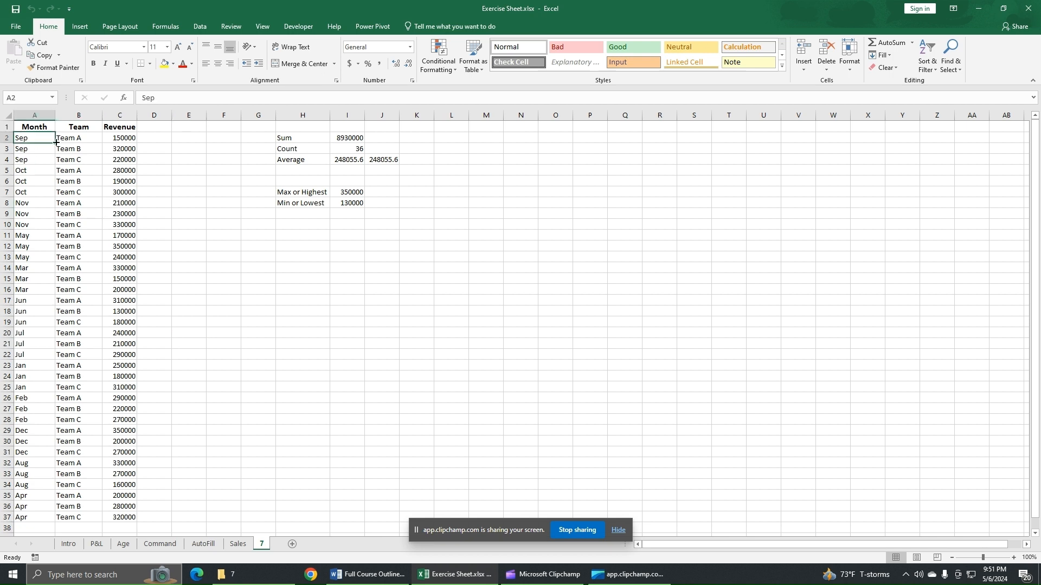
{"action": "left_click", "coordinate": [34, 149]}
{"action": "left_click", "coordinate": [33, 160]}
{"action": "left_click", "coordinate": [78, 139]}
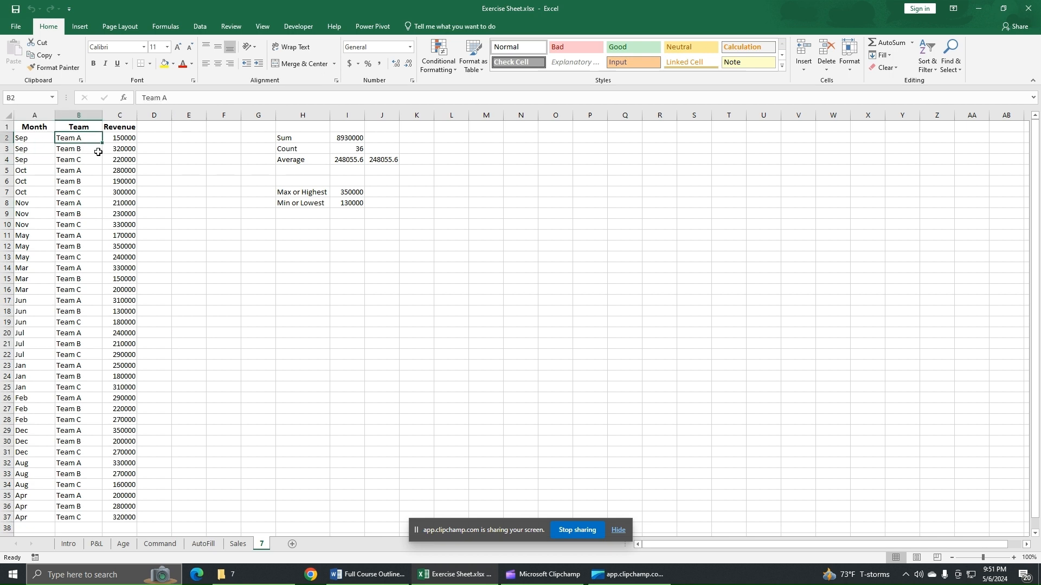
{"action": "left_click", "coordinate": [124, 140]}
{"action": "left_click", "coordinate": [90, 149]}
{"action": "left_click", "coordinate": [113, 151]}
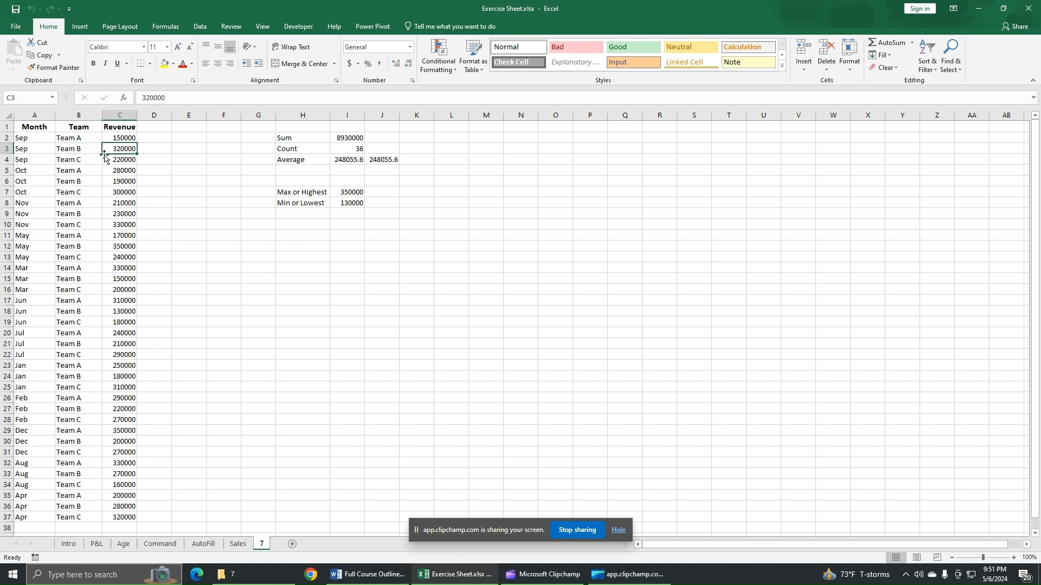
{"action": "left_click", "coordinate": [86, 161]}
{"action": "left_click", "coordinate": [123, 158]}
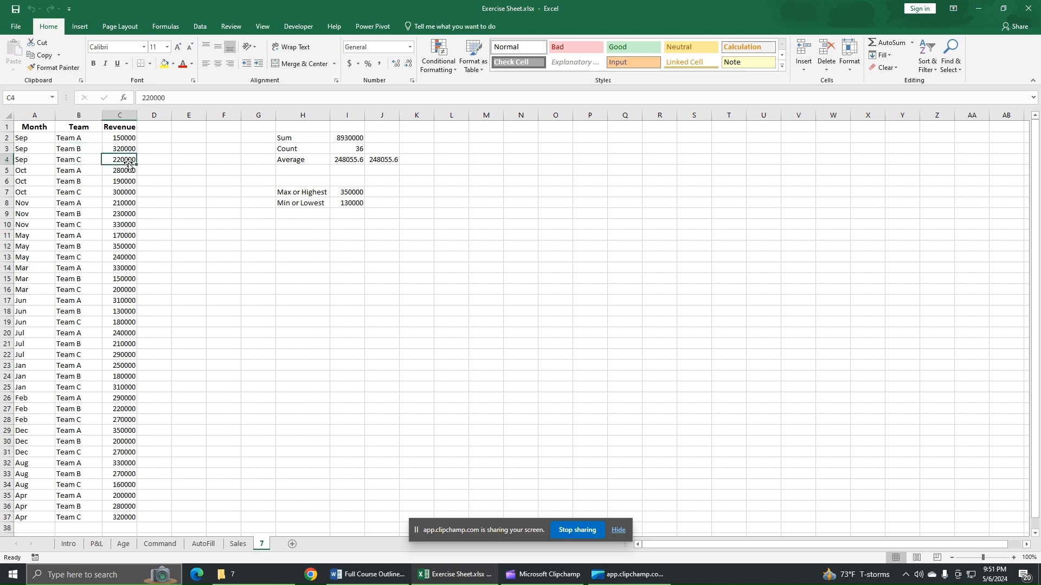
{"action": "left_click_drag", "start_coordinate": [44, 139], "coordinate": [40, 194]}
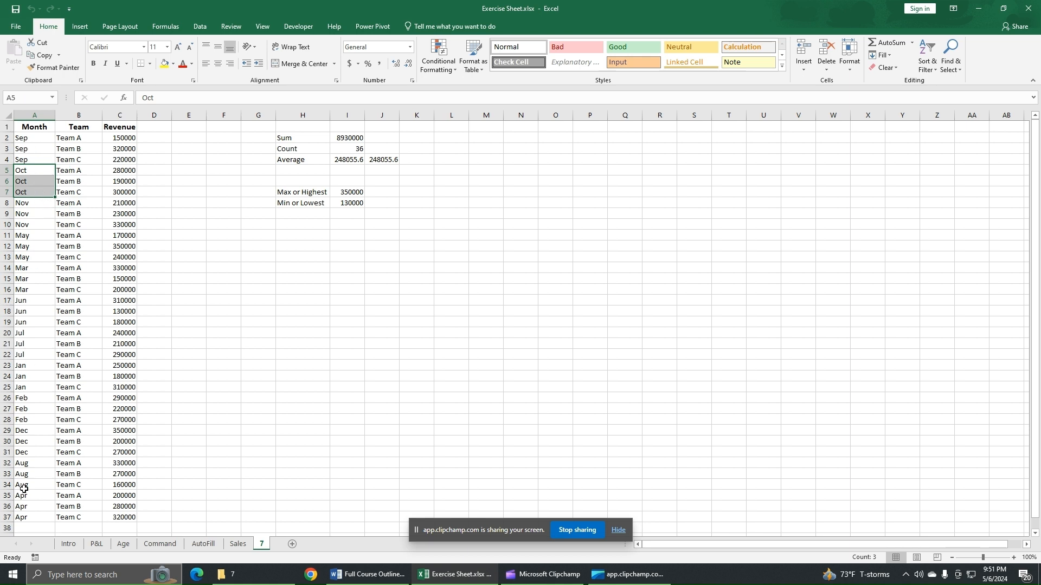
{"action": "left_click", "coordinate": [244, 301]}
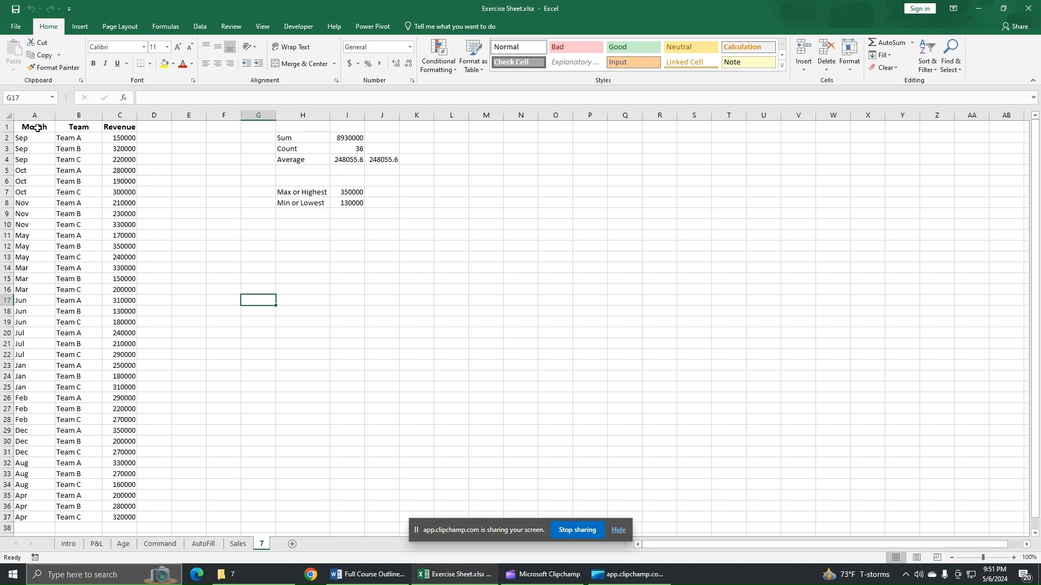
Add subtotals to the whole Month, Team and Revenue table, summing Revenue at each change in Month.
{"action": "left_click_drag", "start_coordinate": [36, 128], "coordinate": [118, 517]}
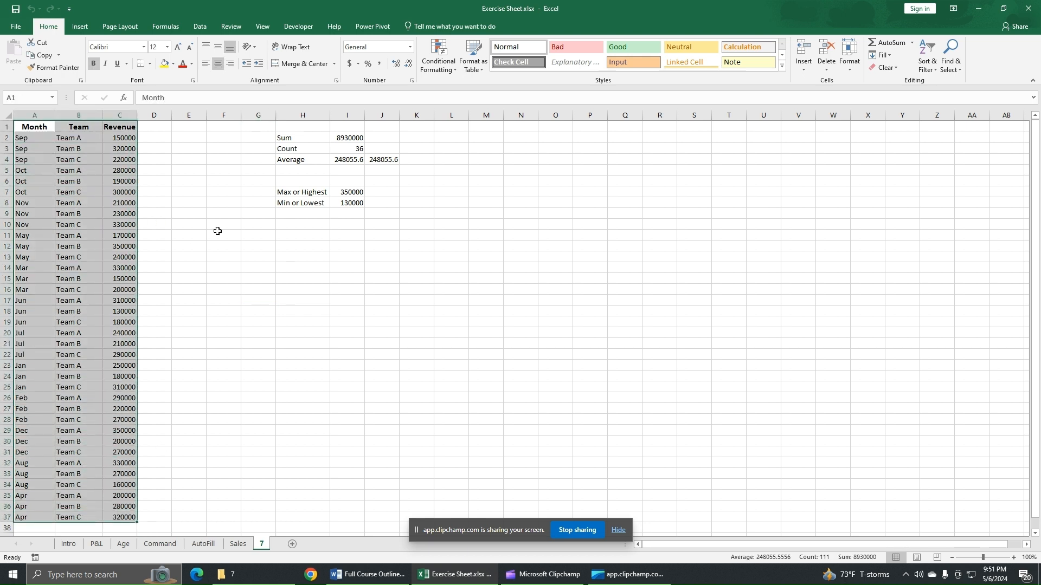
{"action": "left_click", "coordinate": [200, 28]}
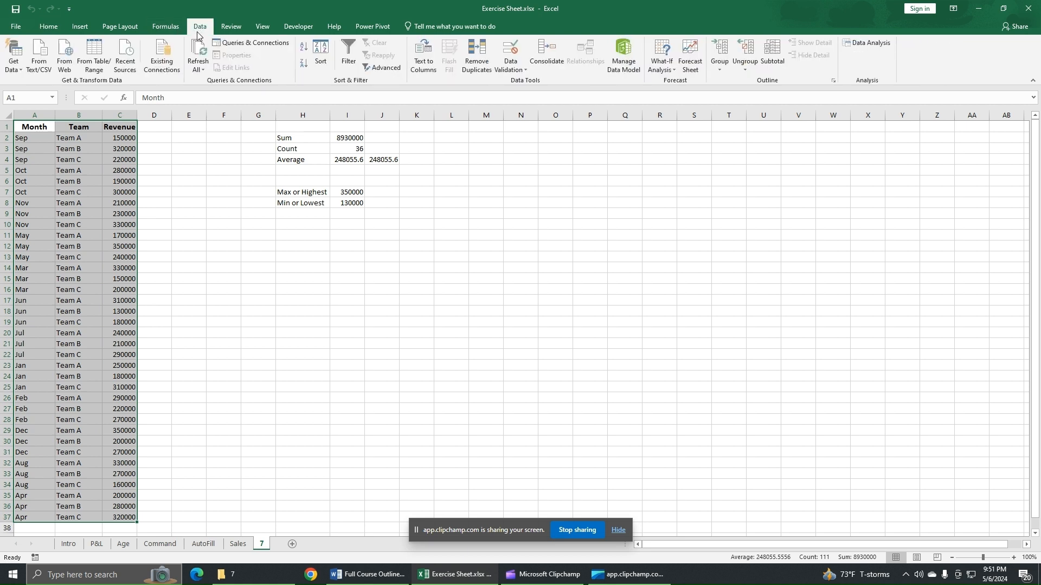
{"action": "left_click", "coordinate": [775, 58]}
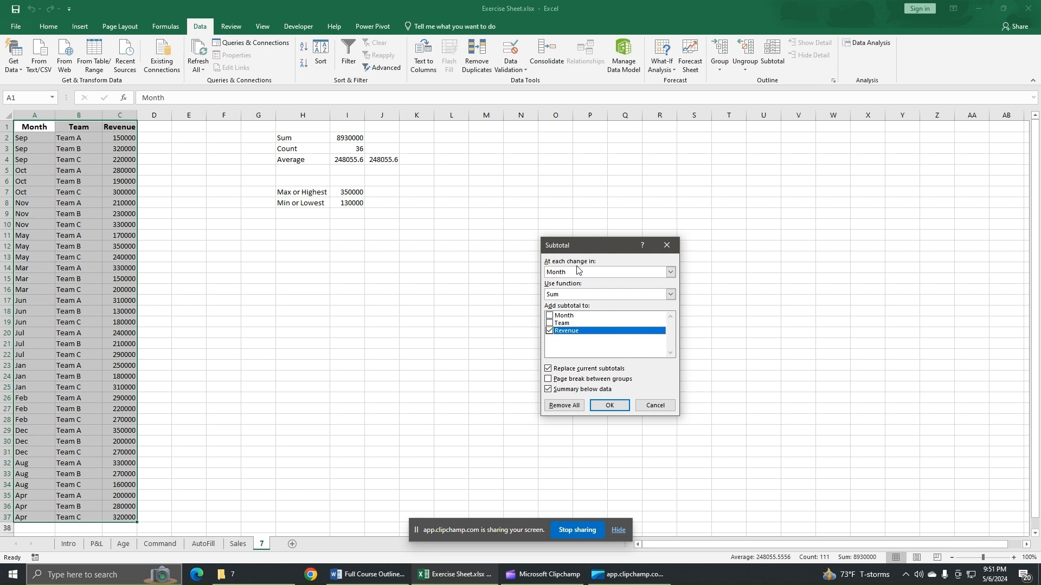
{"action": "left_click", "coordinate": [634, 277]}
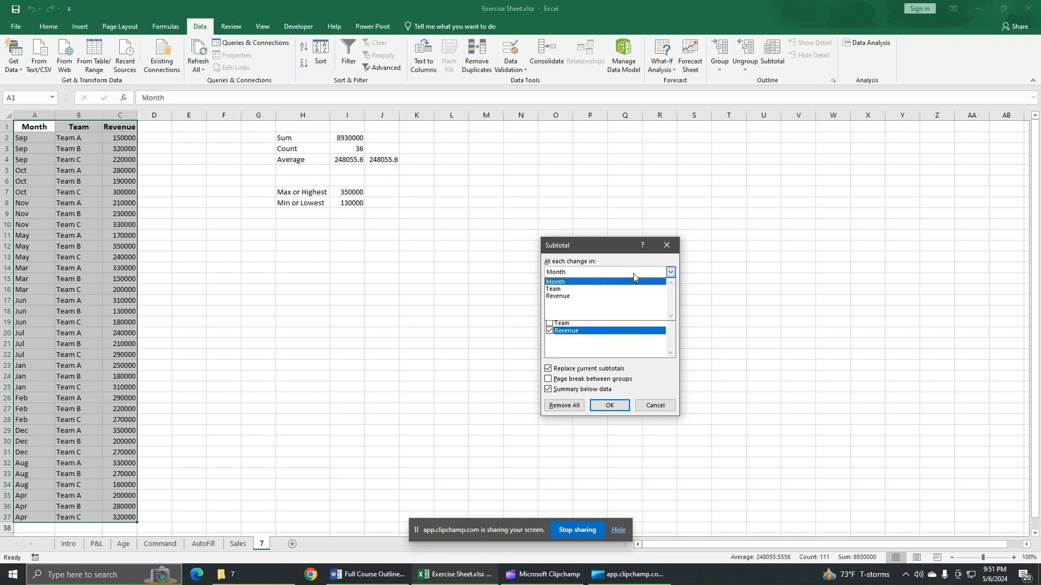
{"action": "left_click", "coordinate": [576, 282]}
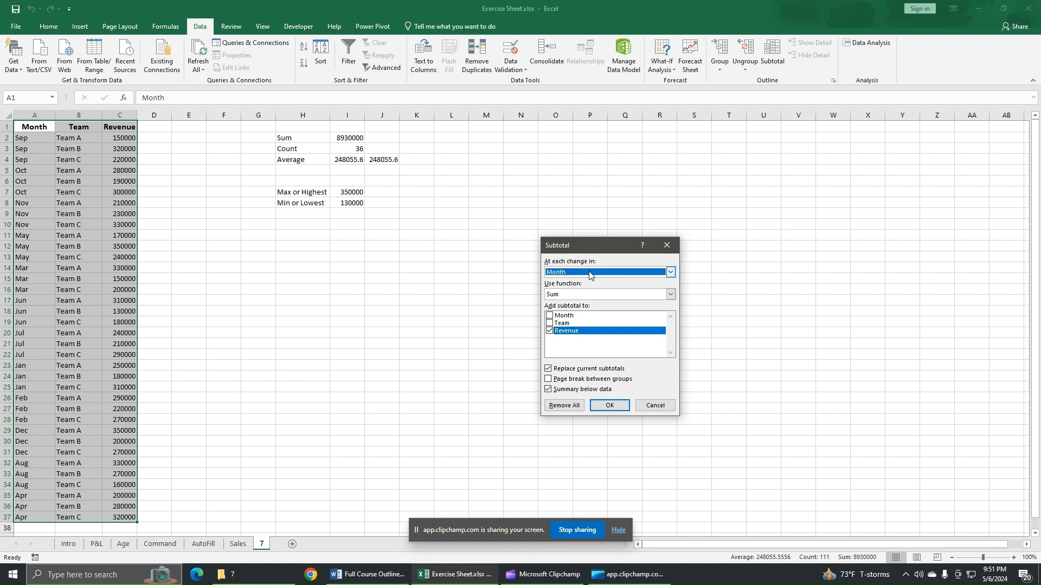
{"action": "left_click", "coordinate": [629, 295]}
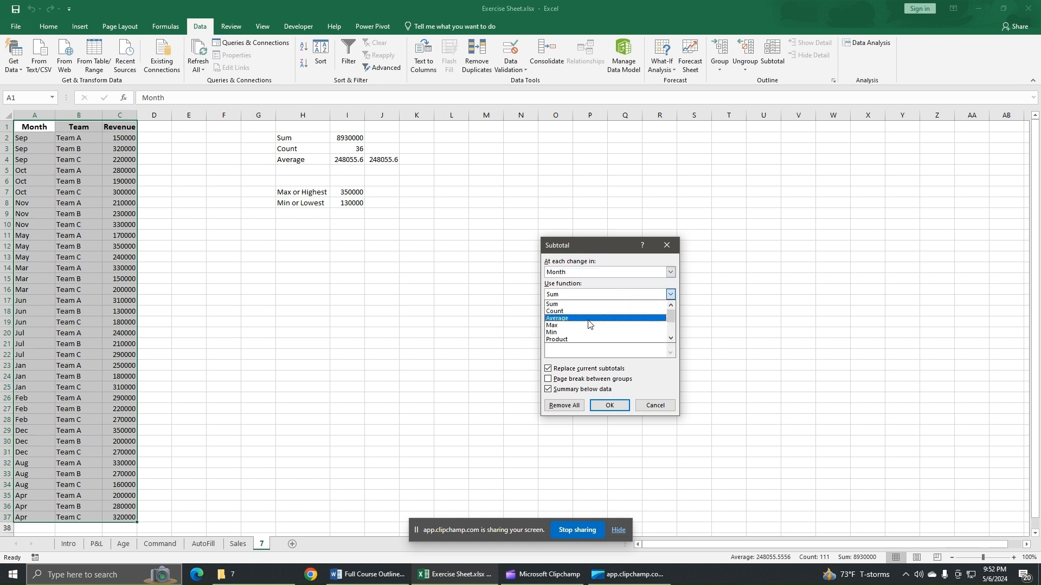
{"action": "left_click", "coordinate": [561, 305]}
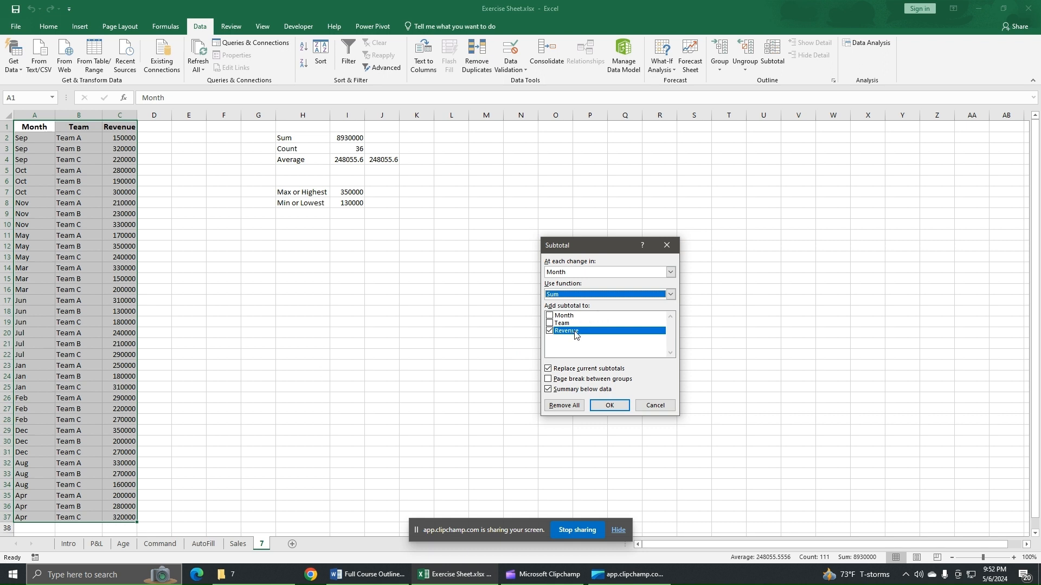
{"action": "left_click", "coordinate": [609, 406]}
{"action": "left_click", "coordinate": [300, 300]}
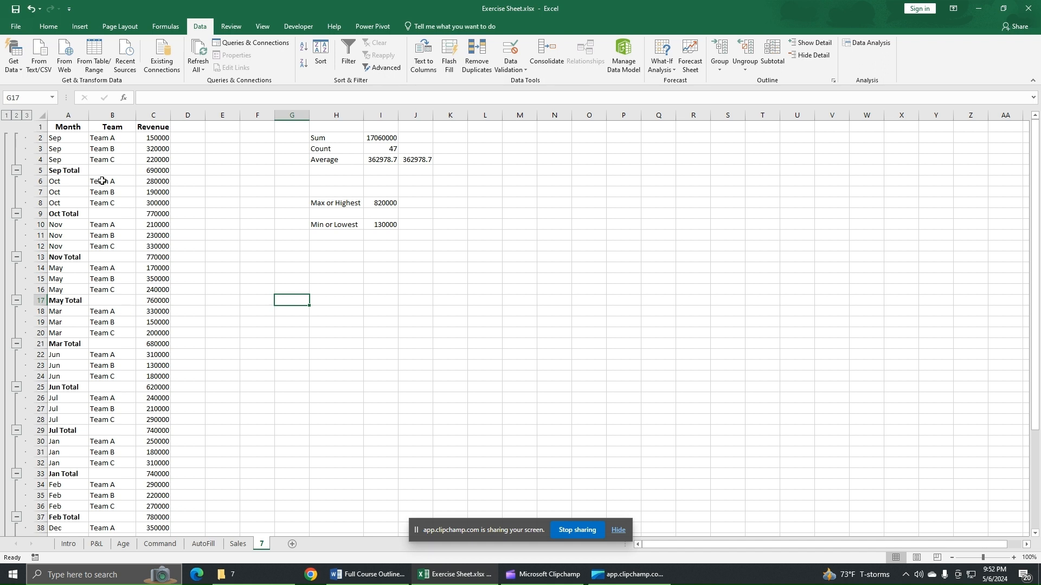
View the subtotal outline at level 1 for the grand total, level 2 for monthly totals and level 3 for full detail.
{"action": "left_click", "coordinate": [6, 116]}
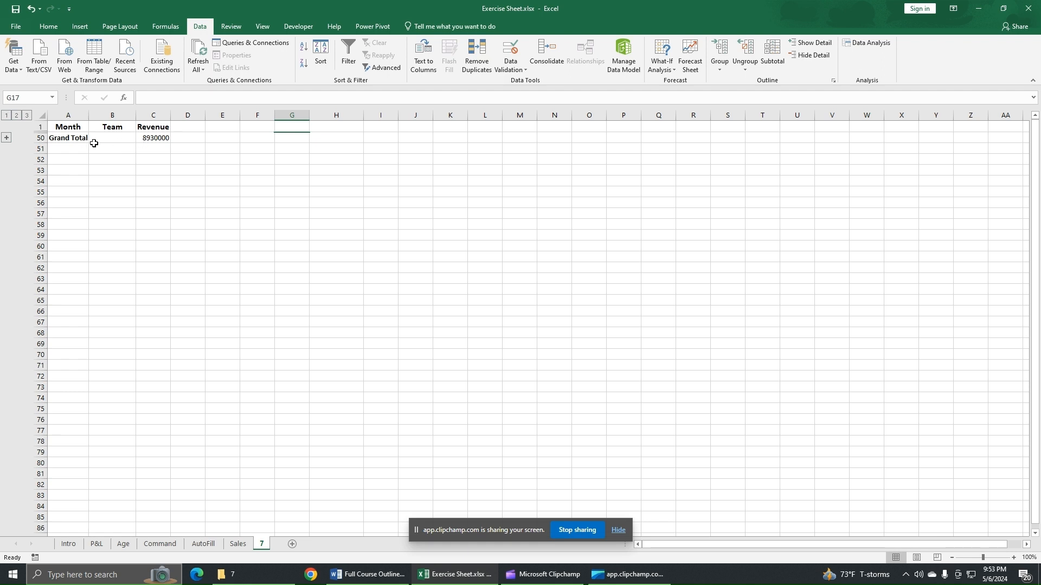
{"action": "left_click", "coordinate": [17, 116]}
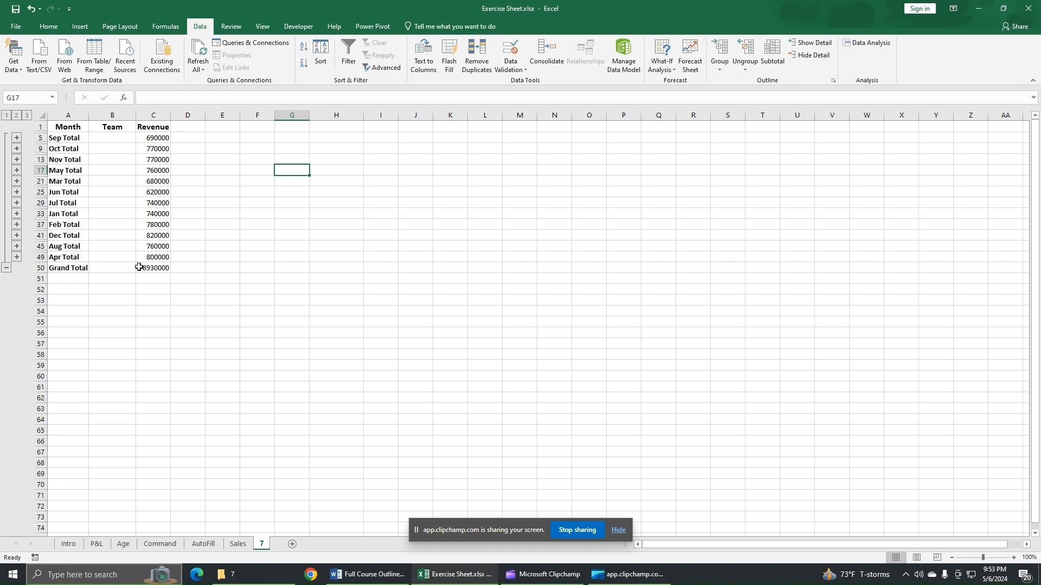
{"action": "left_click", "coordinate": [27, 116]}
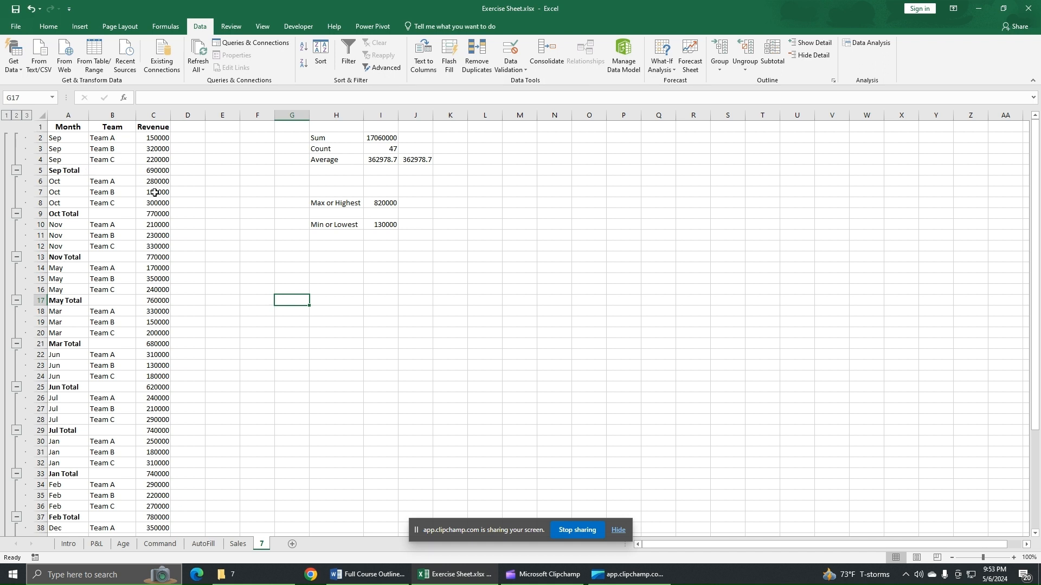
Remove all subtotals from the Month, Team and Revenue table, including the grand total row.
{"action": "left_click_drag", "start_coordinate": [72, 128], "coordinate": [148, 542]}
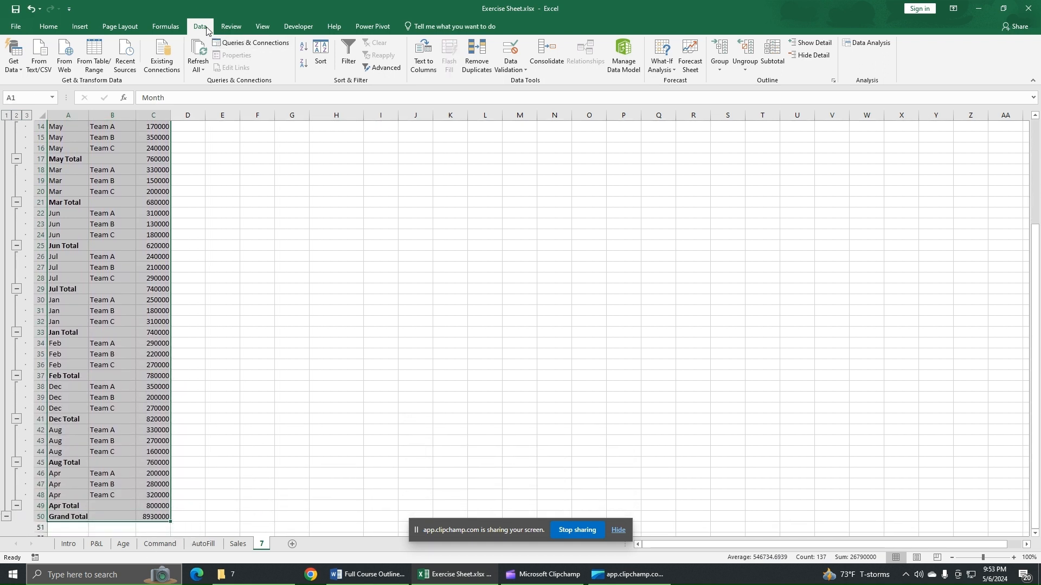
{"action": "left_click", "coordinate": [775, 63]}
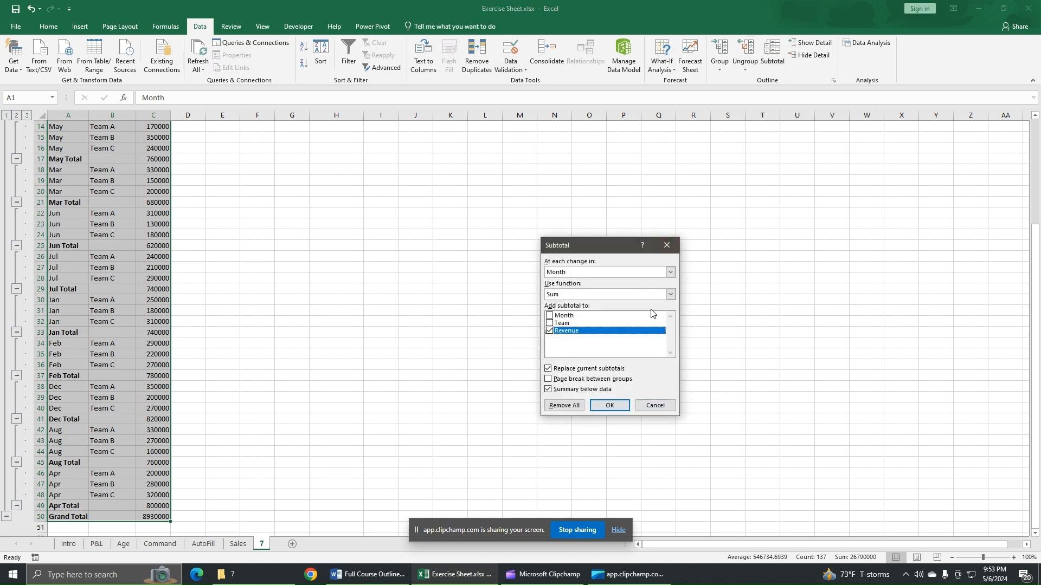
{"action": "left_click", "coordinate": [564, 406]}
{"action": "scroll", "coordinate": [270, 355], "scroll_direction": "up", "scroll_amount": 4}
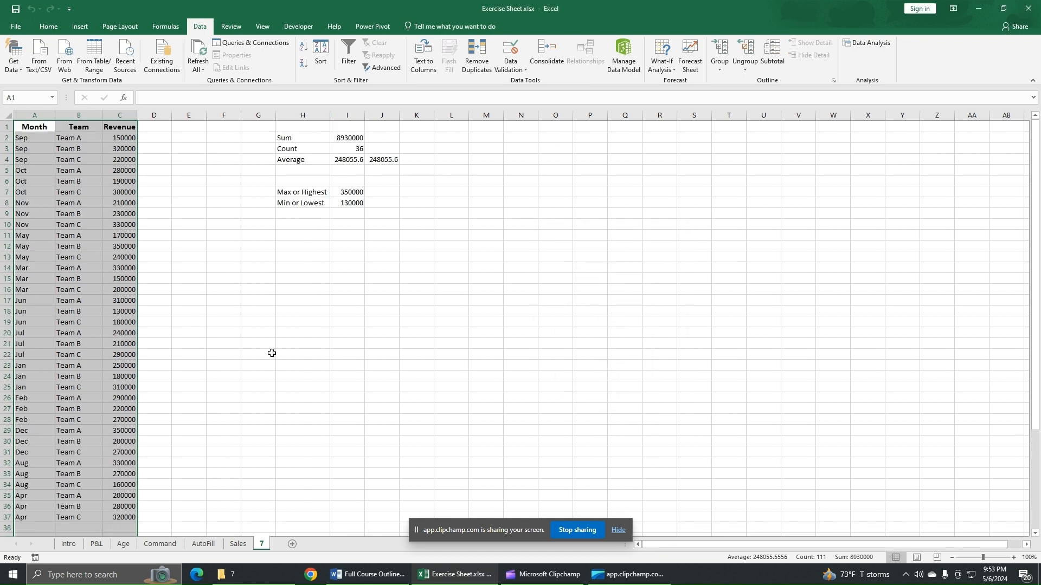
{"action": "left_click", "coordinate": [214, 300]}
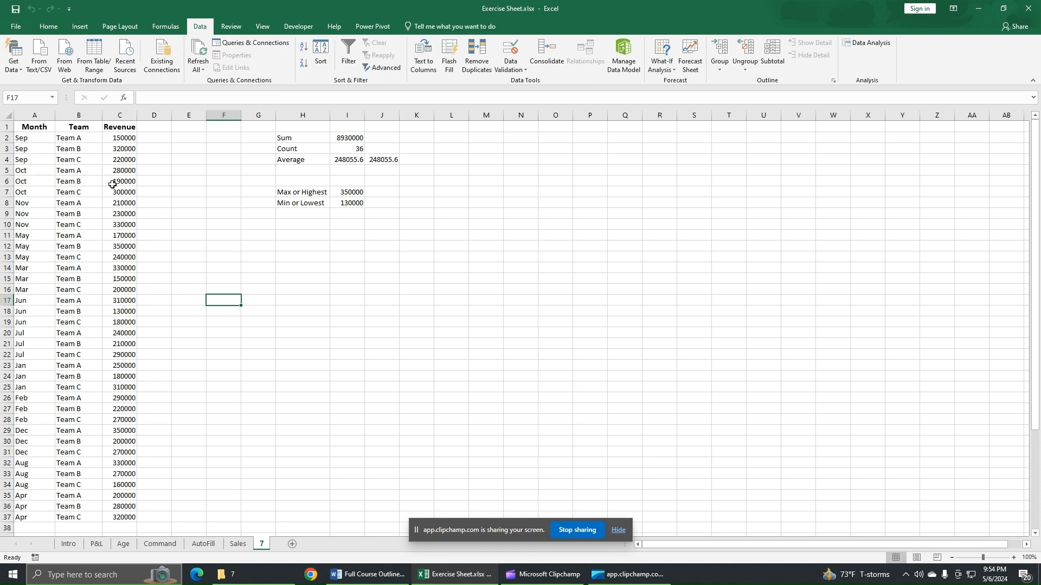
{"action": "left_click", "coordinate": [268, 284]}
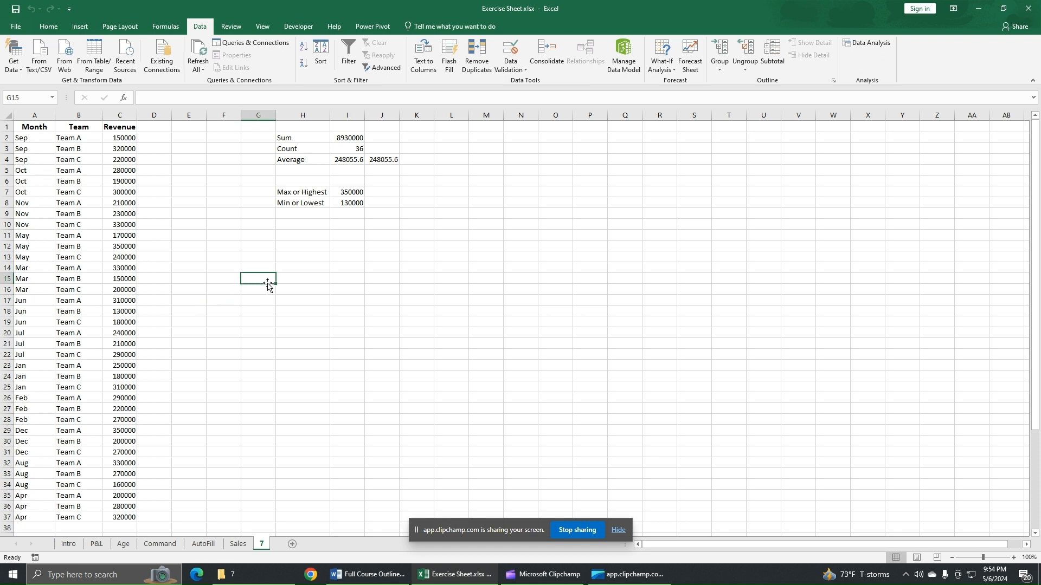